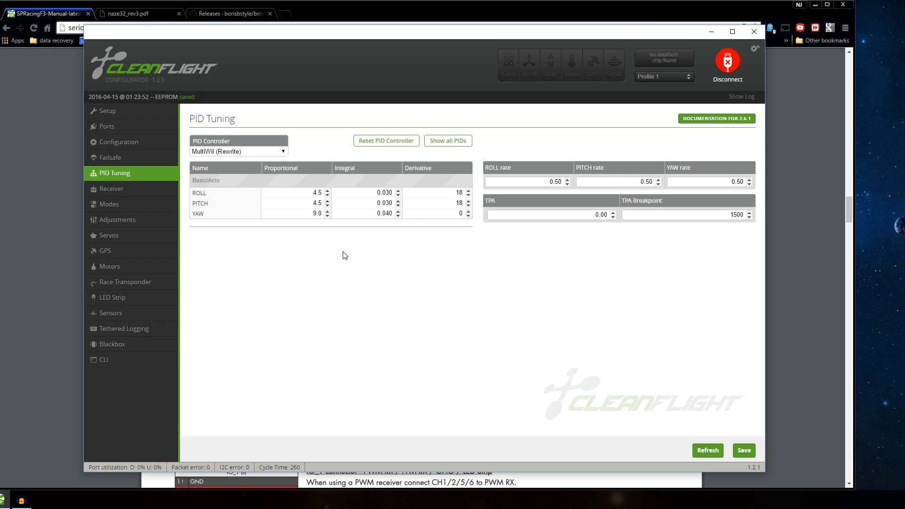
Set the PITCH proportional gain to 4.7 and its integral gain to 0.032 in PID Tuning
left_click(328, 201)
double_click(398, 201)
Set the derivative gain to 7 for both ROLL and PITCH
left_click(467, 195)
left_click(468, 196)
left_click(468, 205)
left_click(468, 200)
Set the ROLL proportional gain to 4.3
left_click(327, 190)
left_click(327, 191)
left_click(327, 191)
left_click(327, 191)
left_click(328, 191)
left_click(327, 191)
left_click(327, 190)
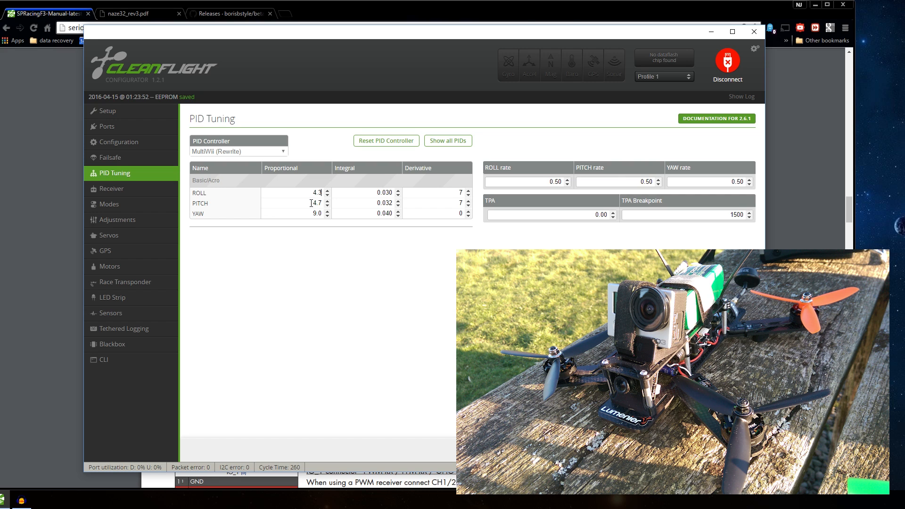
left_click_drag(311, 203, 325, 203)
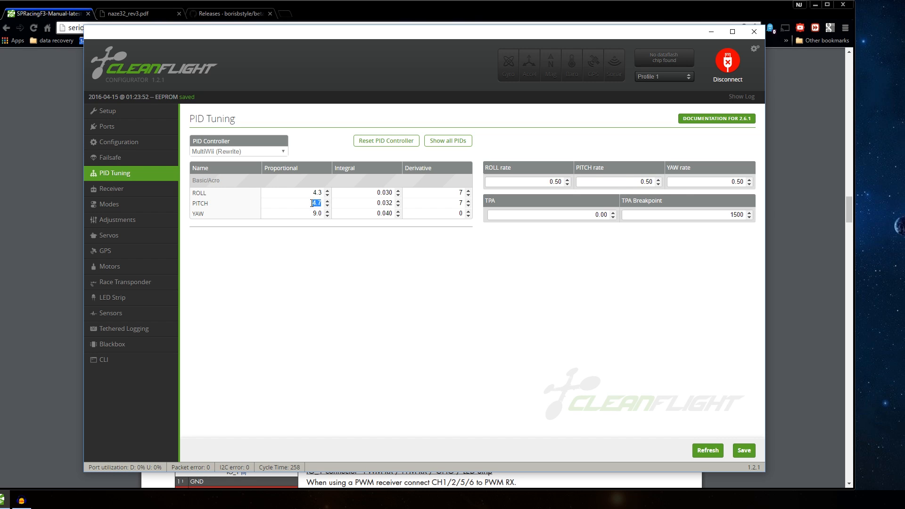
left_click_drag(311, 203, 320, 202)
left_click(310, 203)
left_click_drag(321, 203, 312, 202)
Set the YAW proportional gain to 8.4
left_click(305, 214)
left_click_drag(313, 213, 322, 212)
left_click(303, 215)
left_click(327, 216)
left_click(328, 212)
left_click(327, 216)
left_click_drag(380, 192, 376, 213)
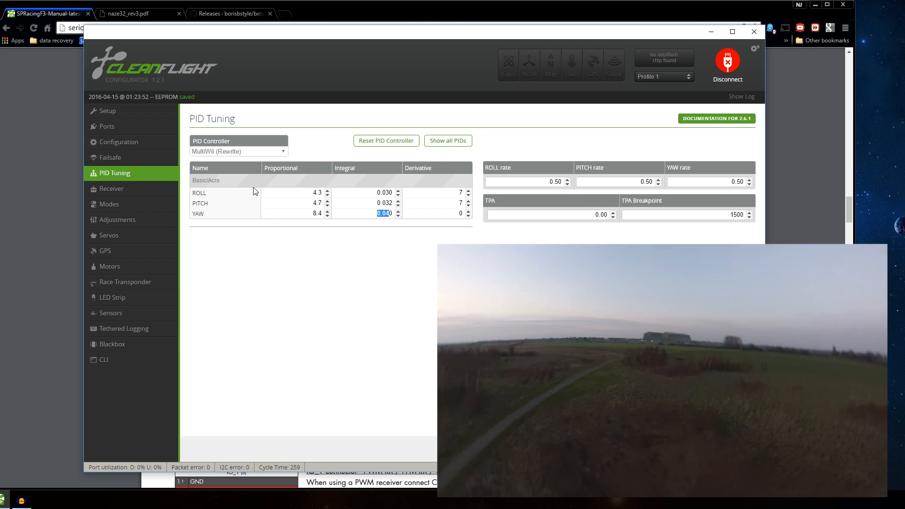
Set the derivative gain back to 18 for both ROLL and PITCH
left_click(468, 191)
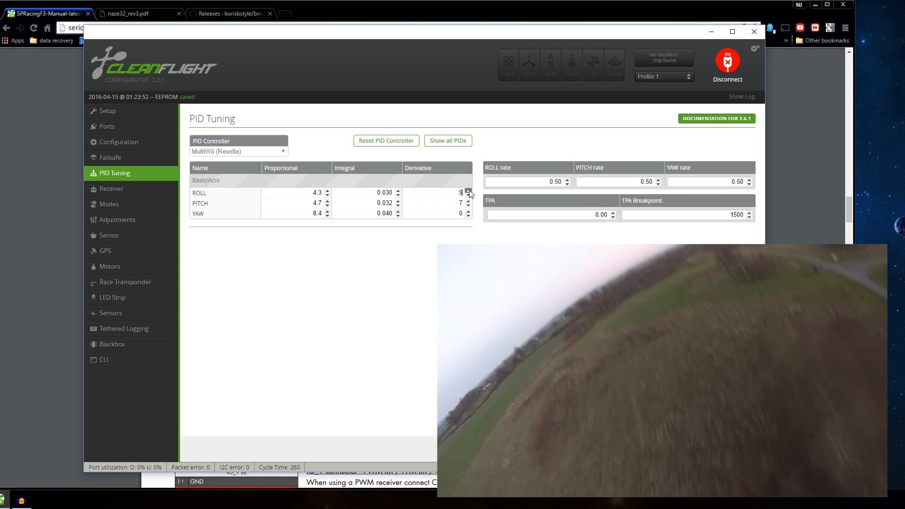
left_click(468, 200)
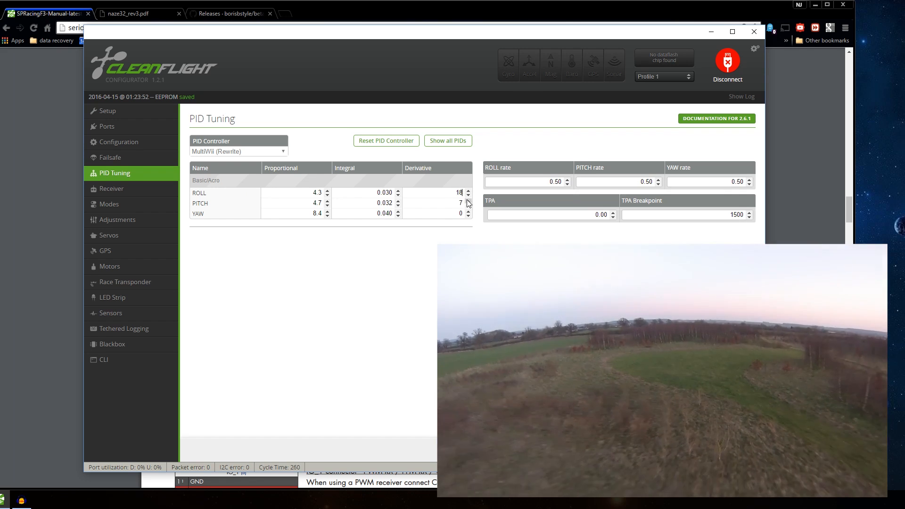
left_click(467, 201)
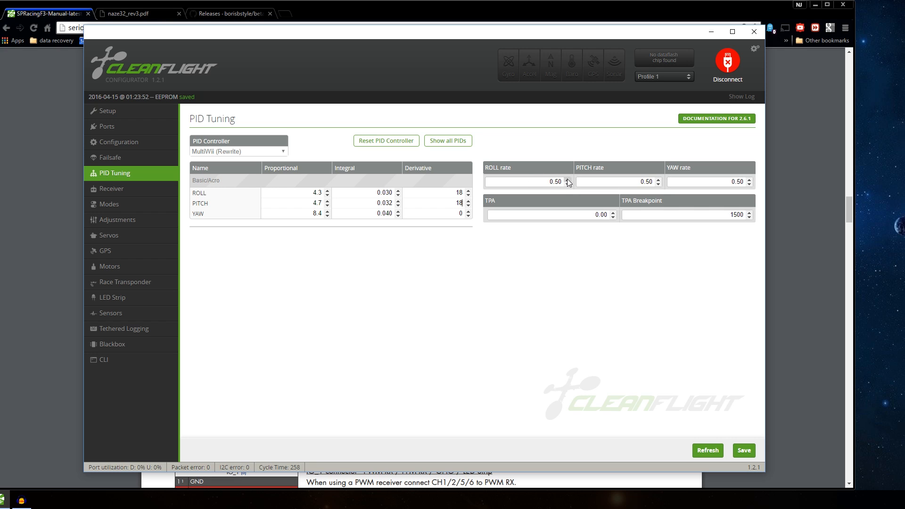
Set the ROLL rate and PITCH rate to 0.70 and the YAW rate to 1.30
left_click_drag(553, 182, 567, 181)
left_click(658, 180)
left_click(749, 180)
left_click(749, 179)
left_click(749, 179)
left_click(748, 184)
Save the PID gains and rates to the flight controller
double_click(734, 215)
left_click(591, 215)
left_click_drag(591, 215, 608, 215)
left_click(594, 213)
left_click(743, 450)
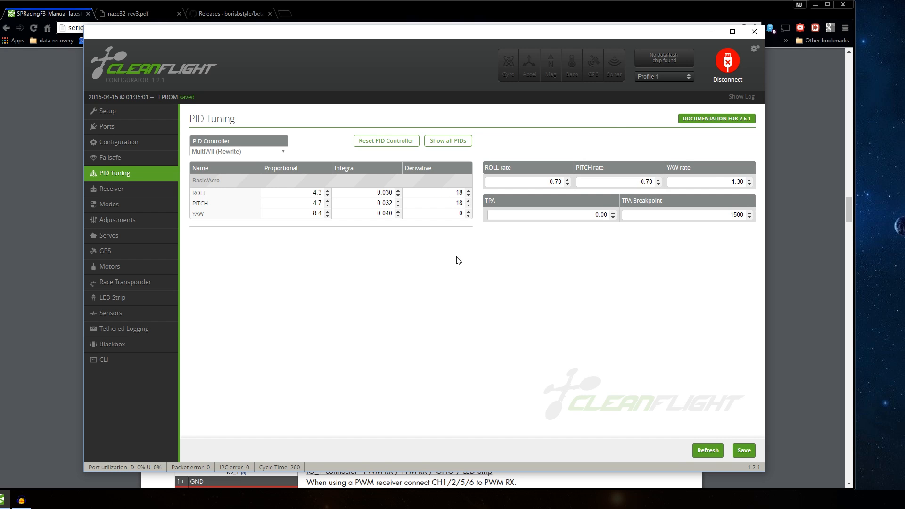
Set RC Expo to 0.70 in the receiver settings and save the change
left_click(129, 189)
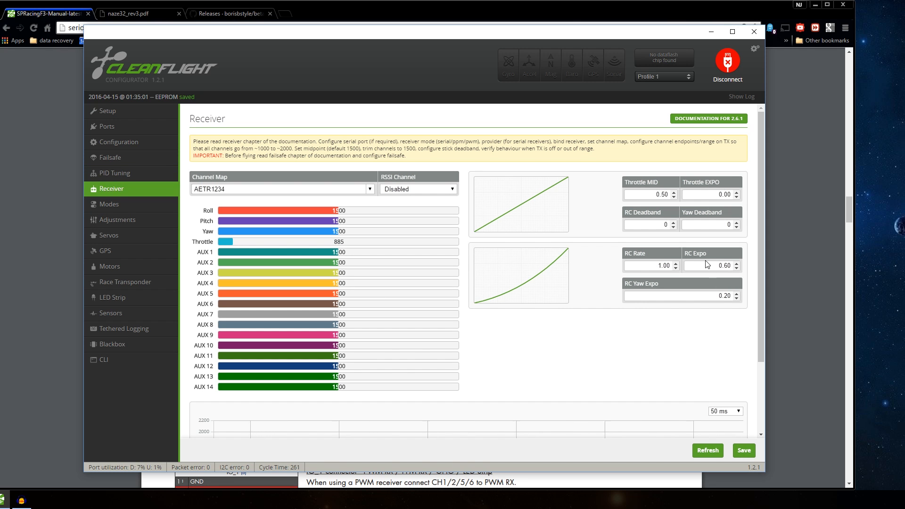
left_click(737, 267)
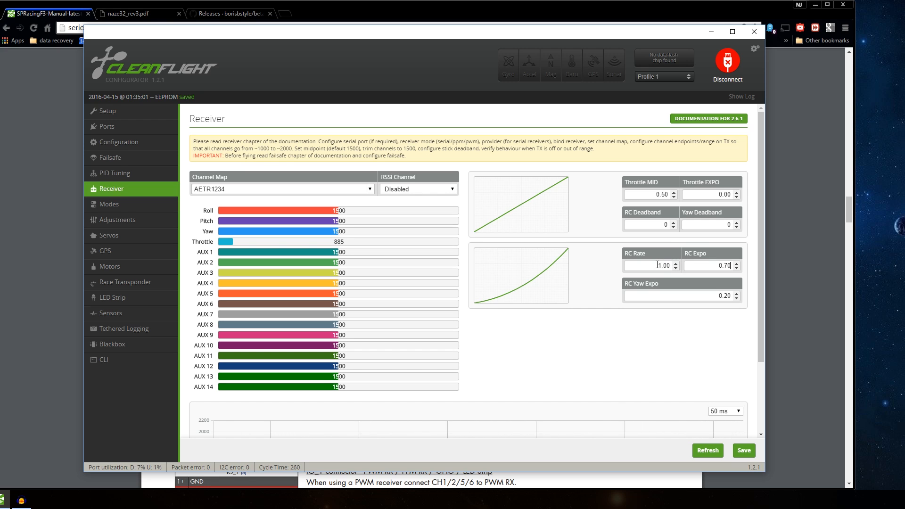
left_click_drag(657, 265, 666, 265)
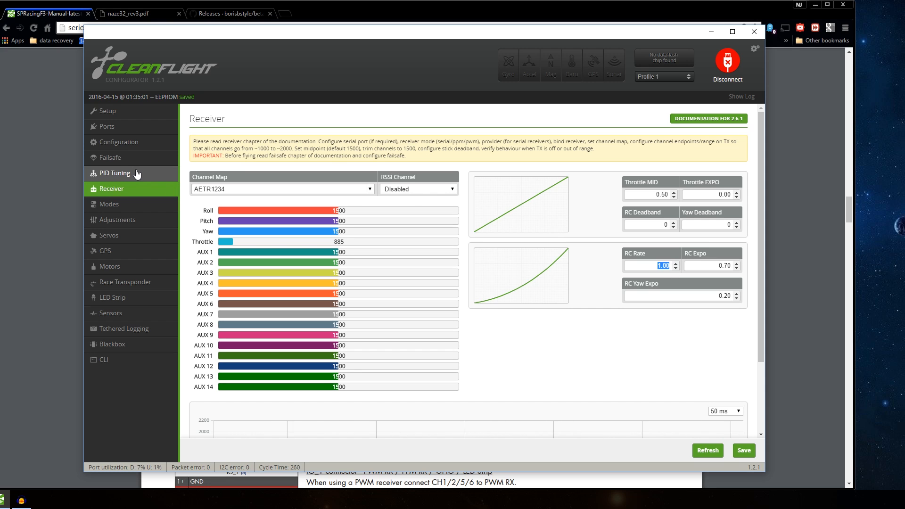
left_click(747, 451)
Set the RC Deadband to 2 in the receiver settings
left_click(109, 174)
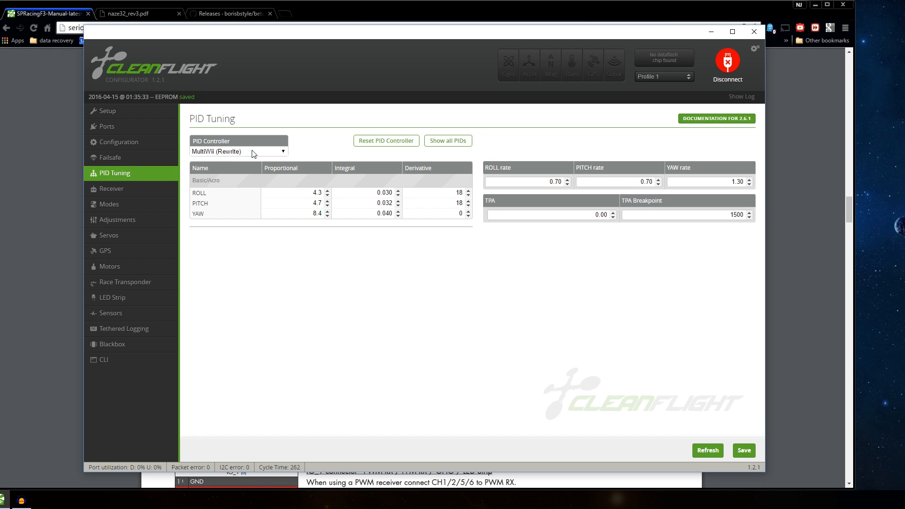
left_click(113, 189)
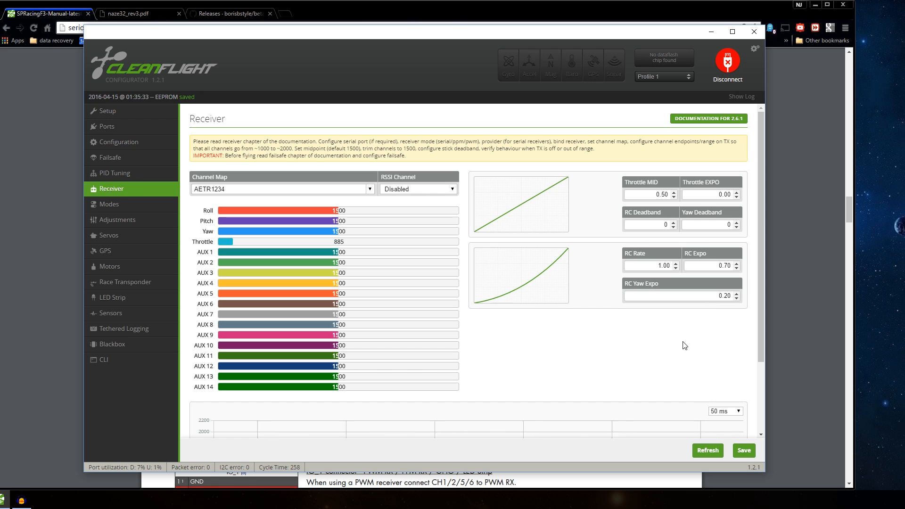
mouse_move(671, 225)
left_click(674, 222)
left_click(674, 222)
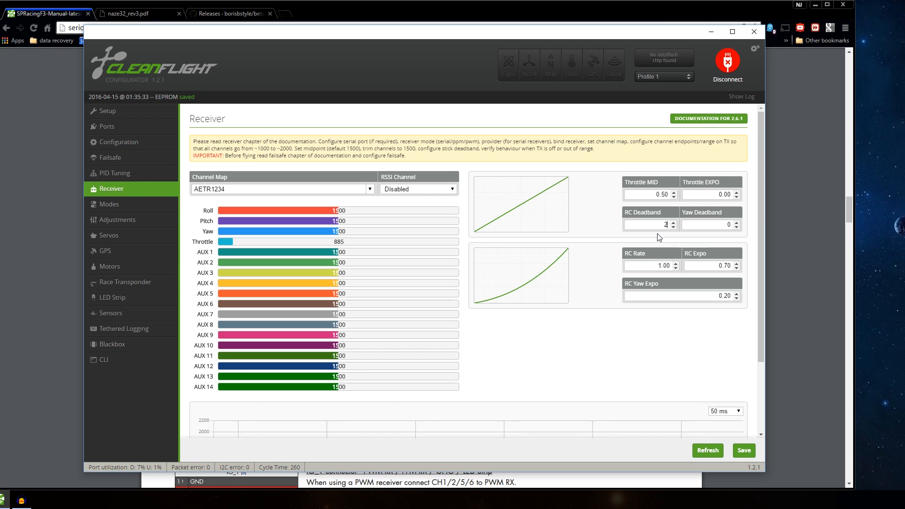
mouse_move(657, 227)
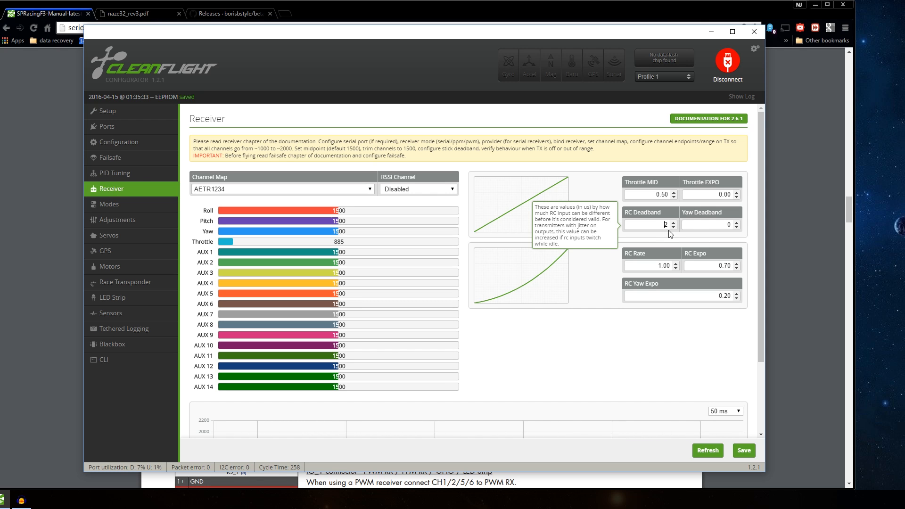
Set the Yaw Deadband to 10
mouse_move(704, 225)
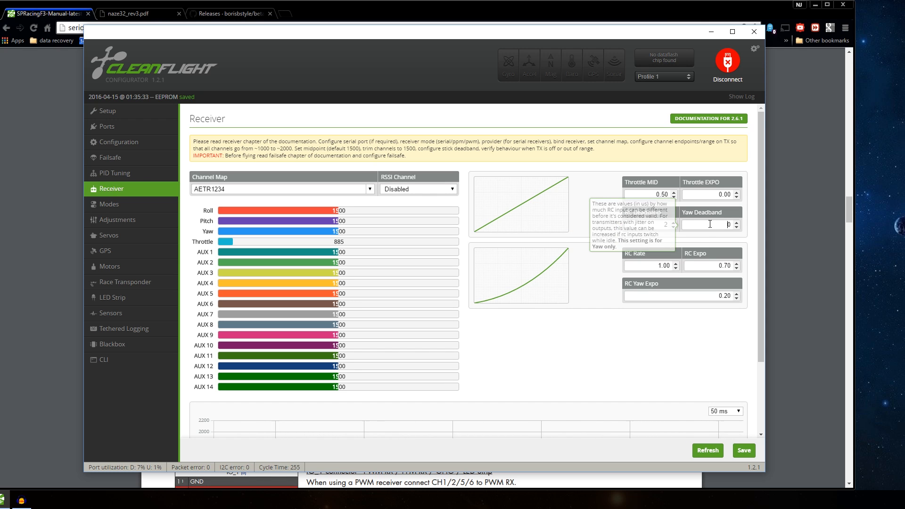
left_click(738, 221)
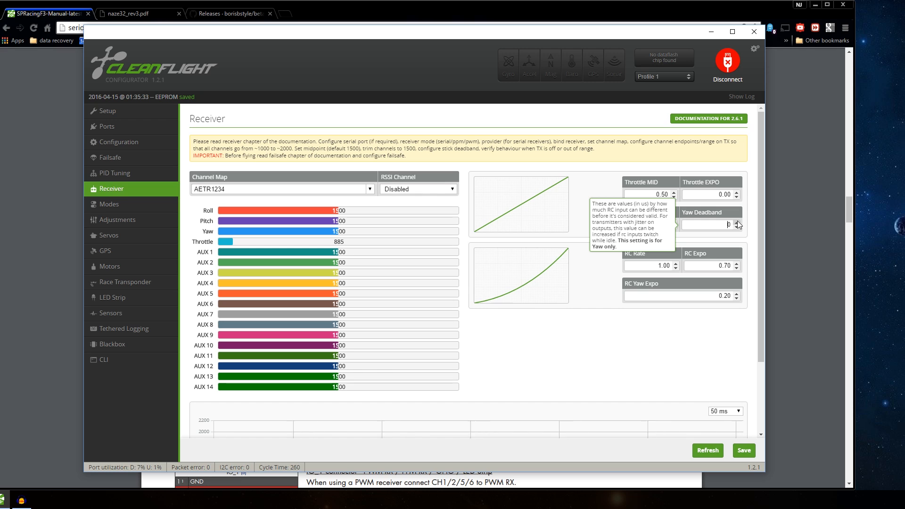
left_click(736, 228)
type("9")
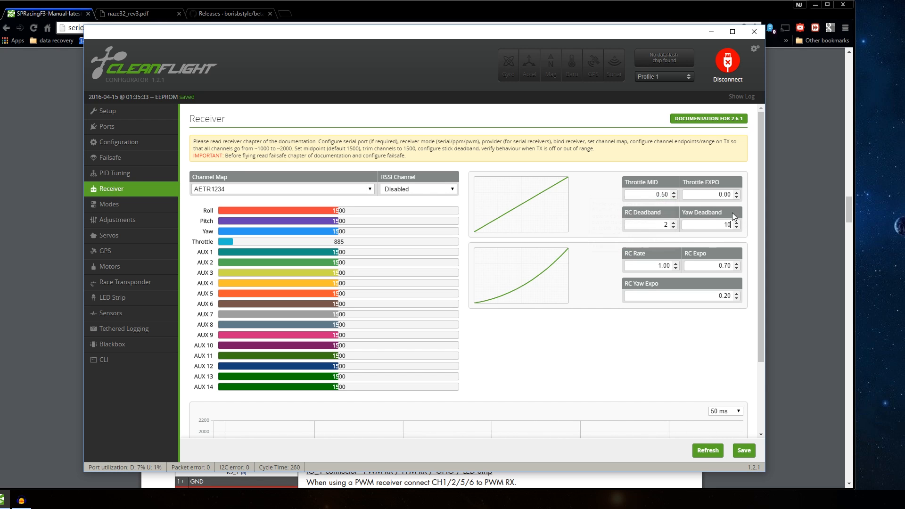
mouse_move(729, 234)
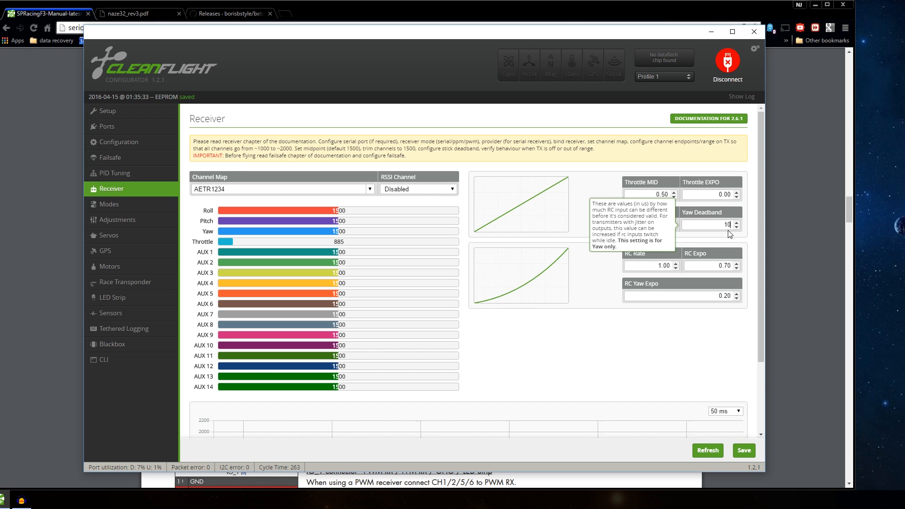